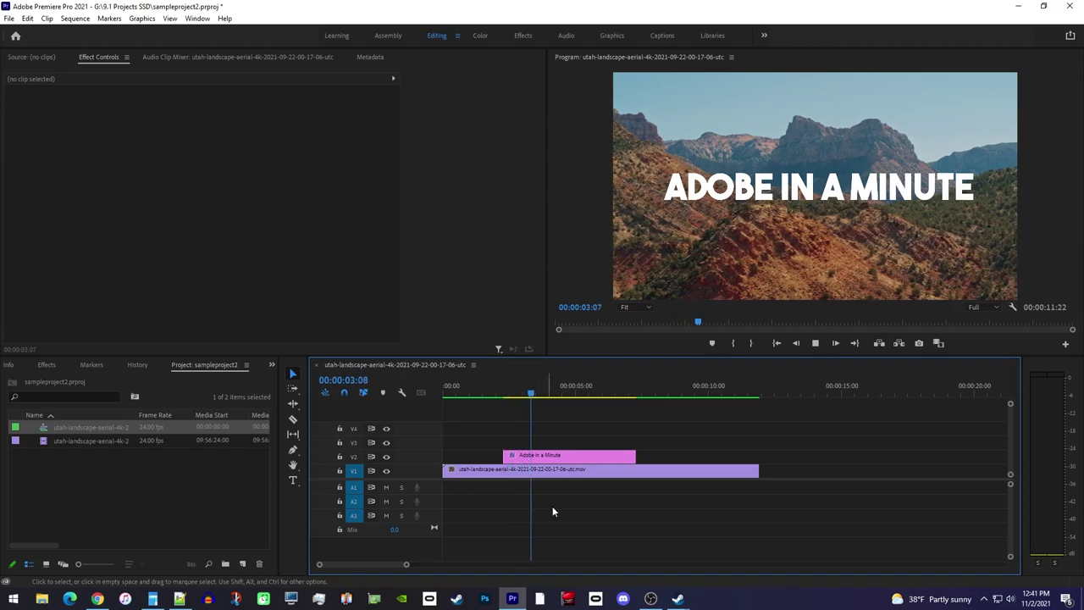
Draw a level two-point Pen line under the title and align its graphic clip to the title clip's start
click(599, 462)
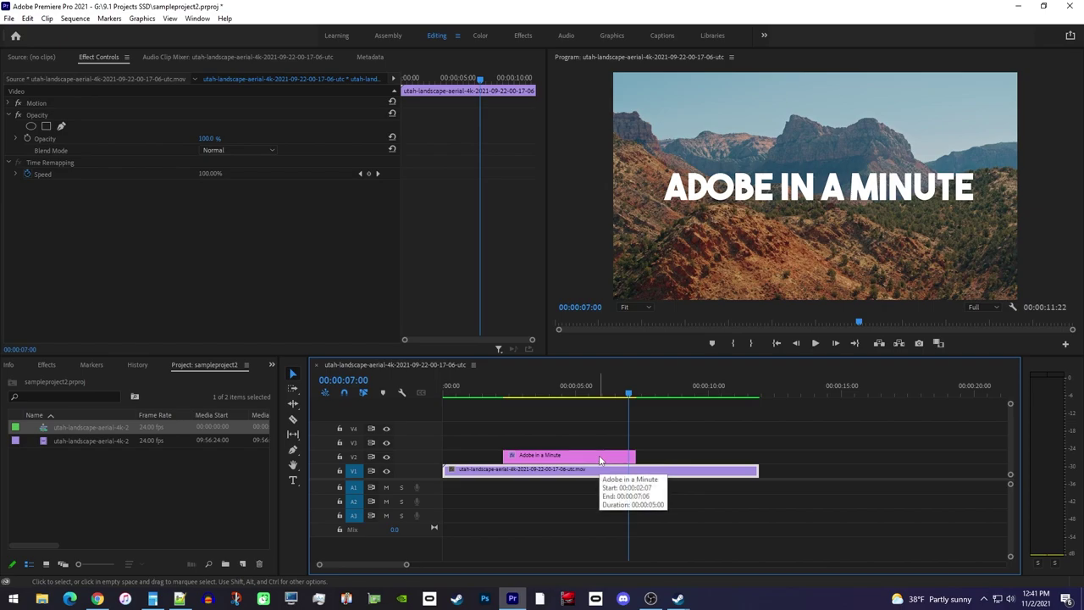
click(470, 422)
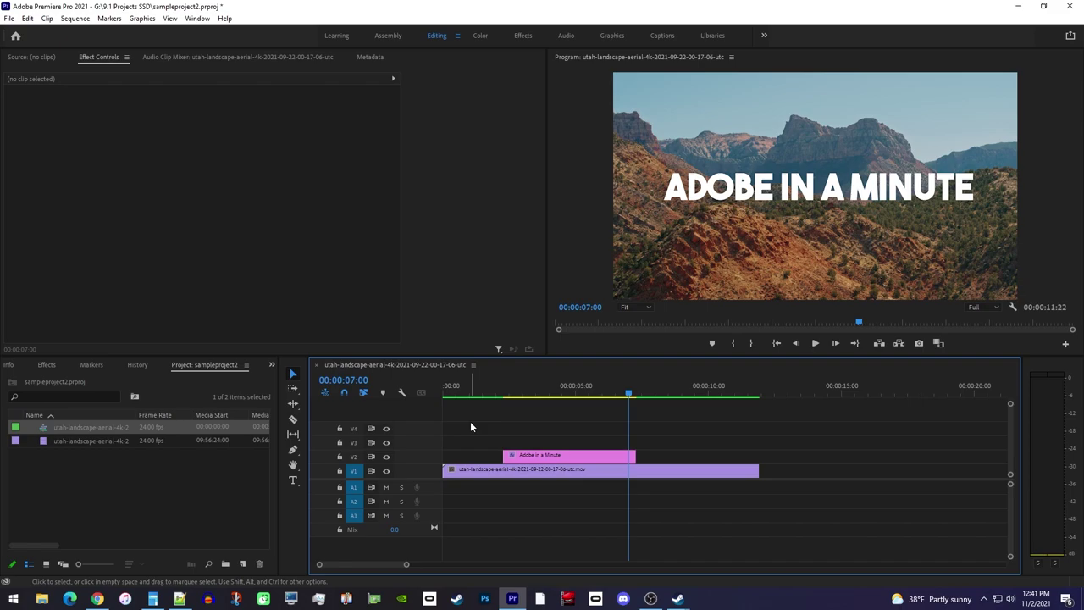
click(292, 455)
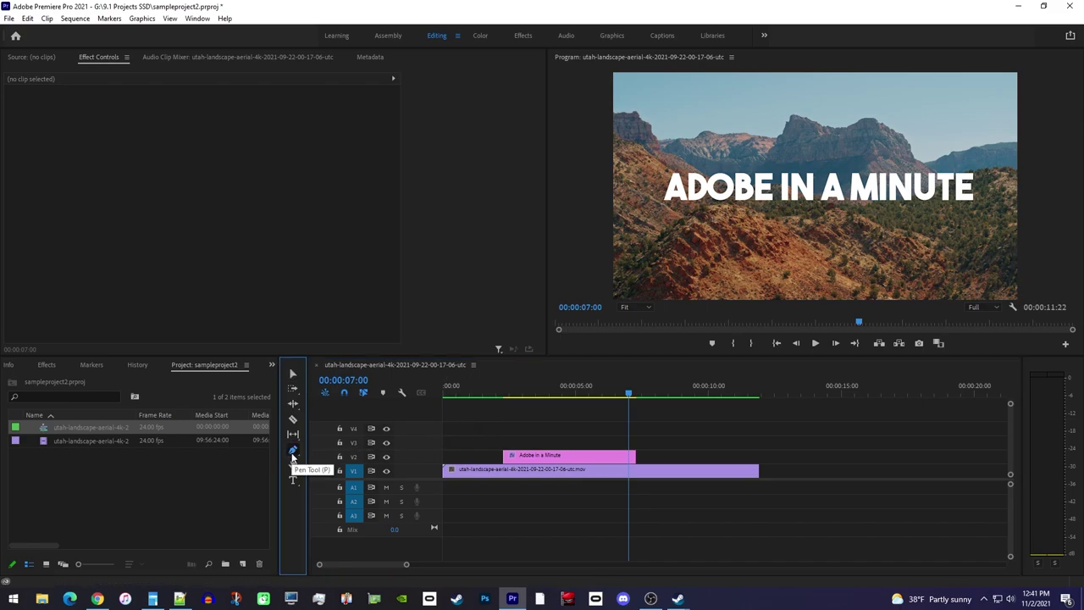
click(656, 211)
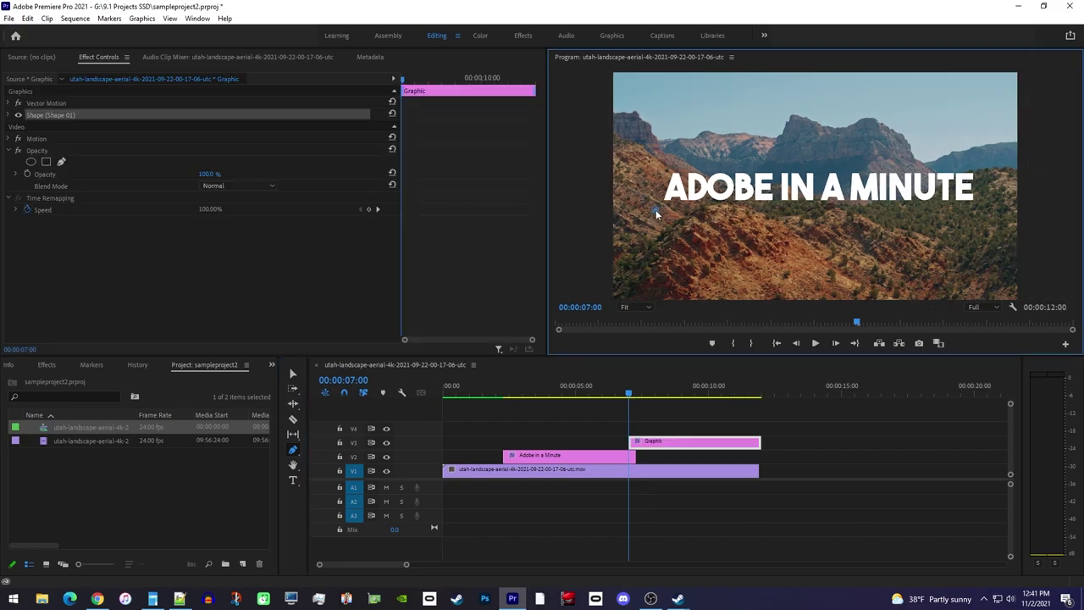
click(970, 226)
drag(968, 222, 979, 210)
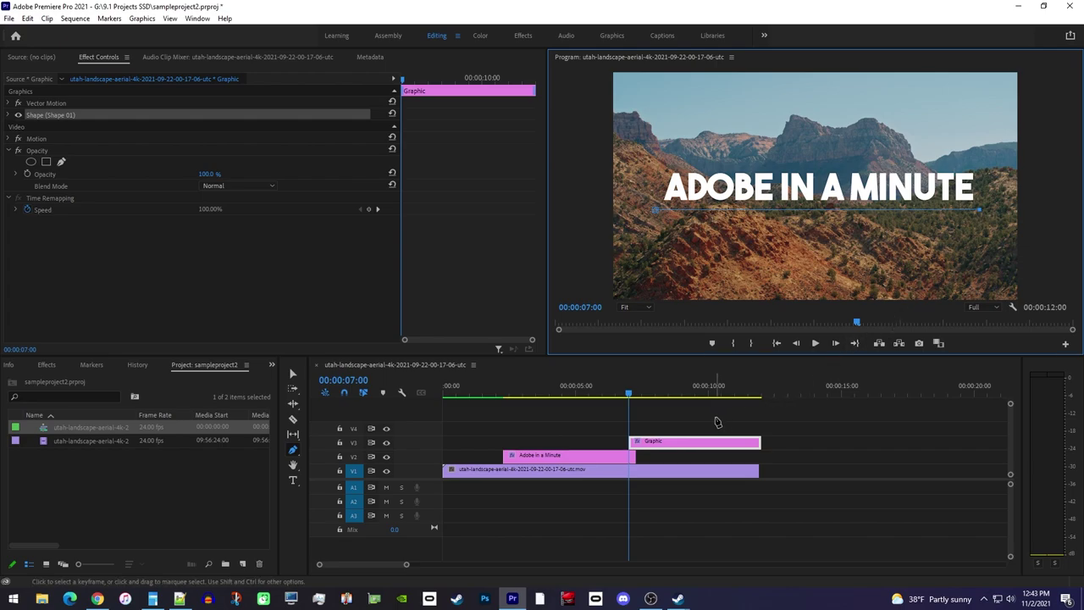
drag(727, 442, 599, 442)
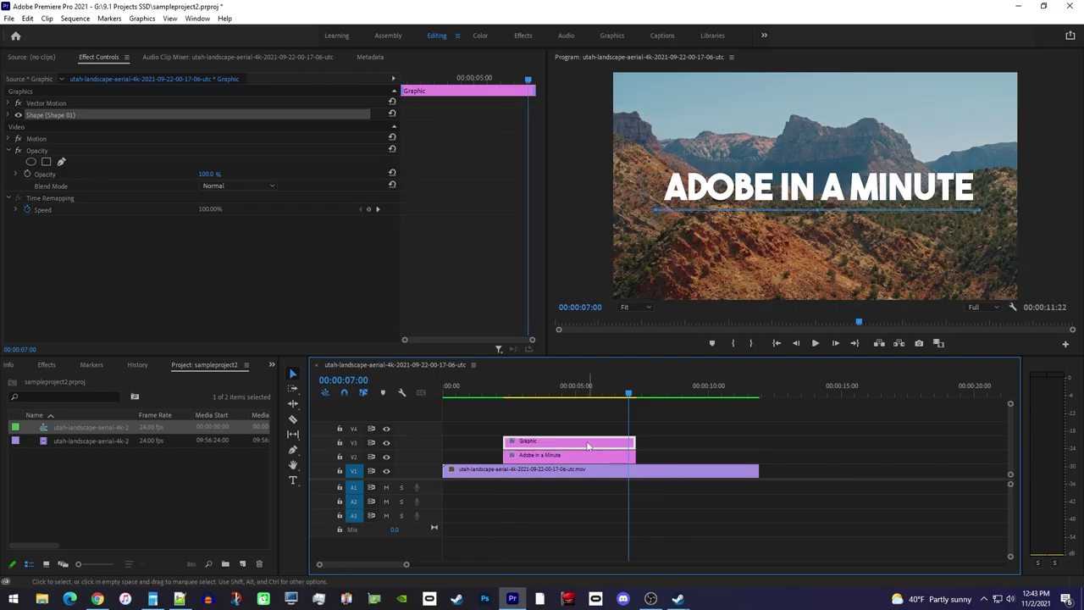
Enable a white fill on the Shape 01 line in Effect Controls
click(9, 115)
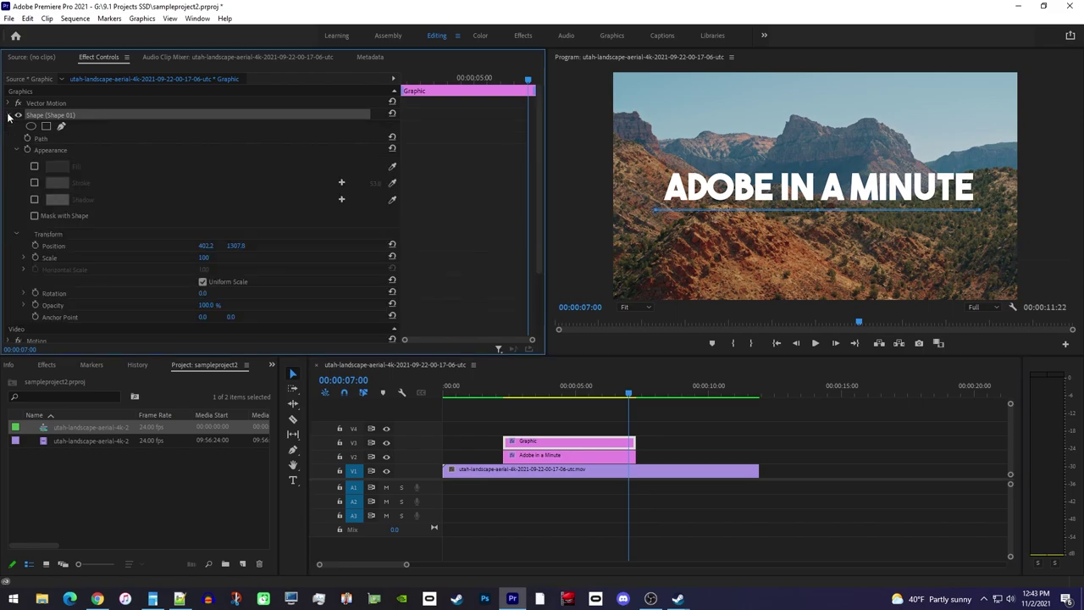
click(34, 166)
click(59, 169)
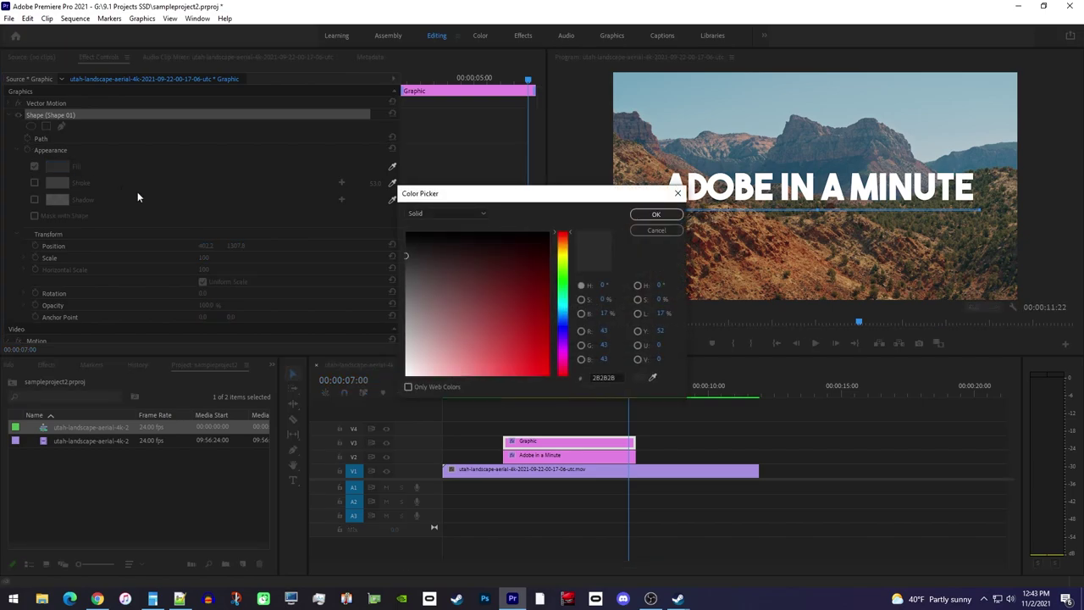
click(412, 350)
drag(412, 349, 395, 389)
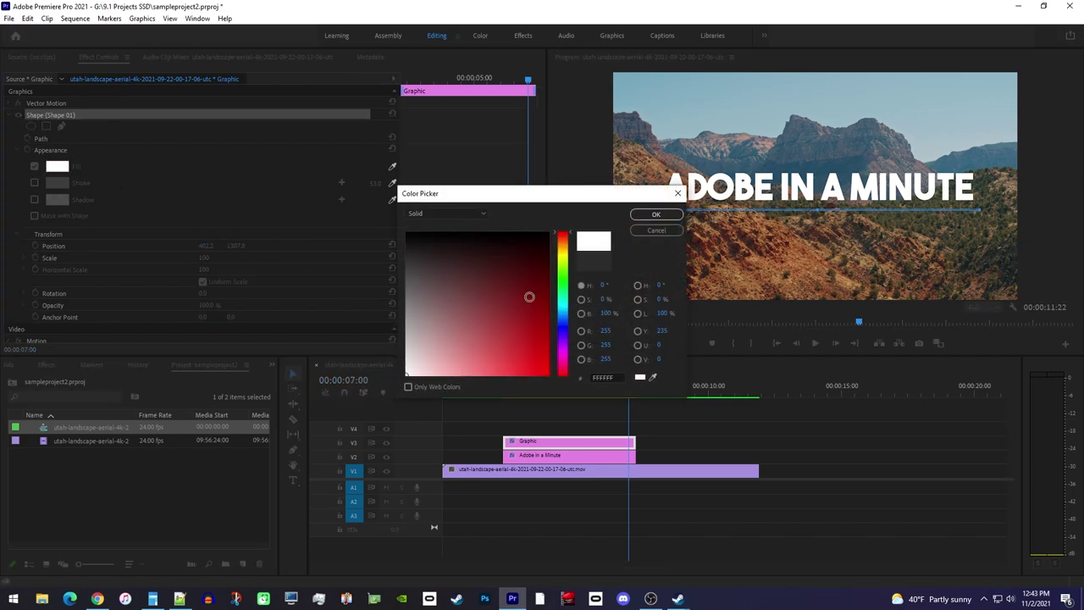
click(654, 214)
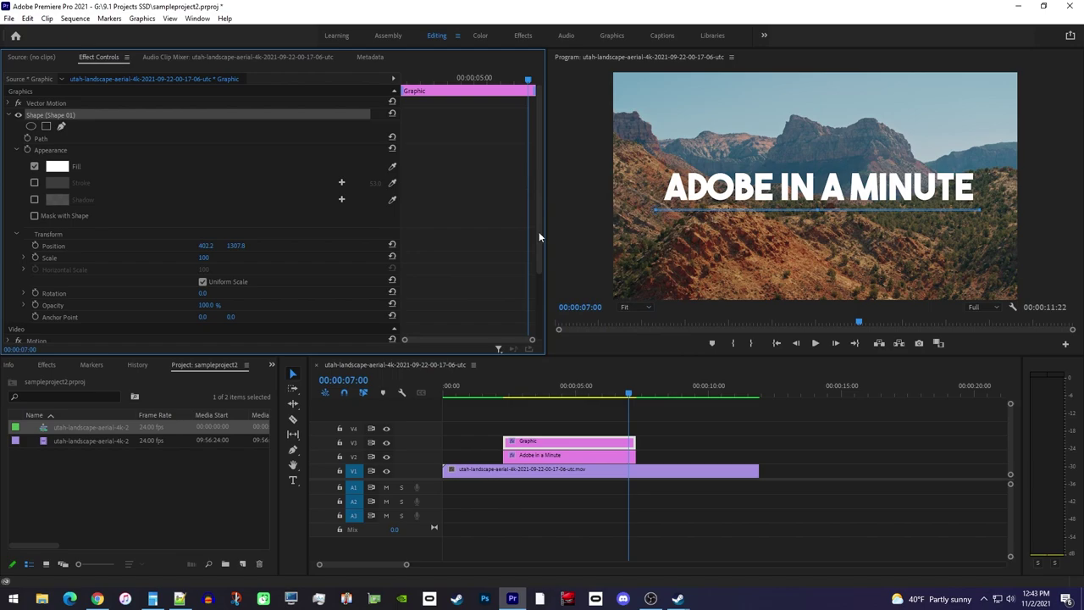
Add a white stroke of width 61.0 and shift the underline to position 423.2, 1296.8
click(35, 183)
click(61, 183)
drag(604, 459, 587, 329)
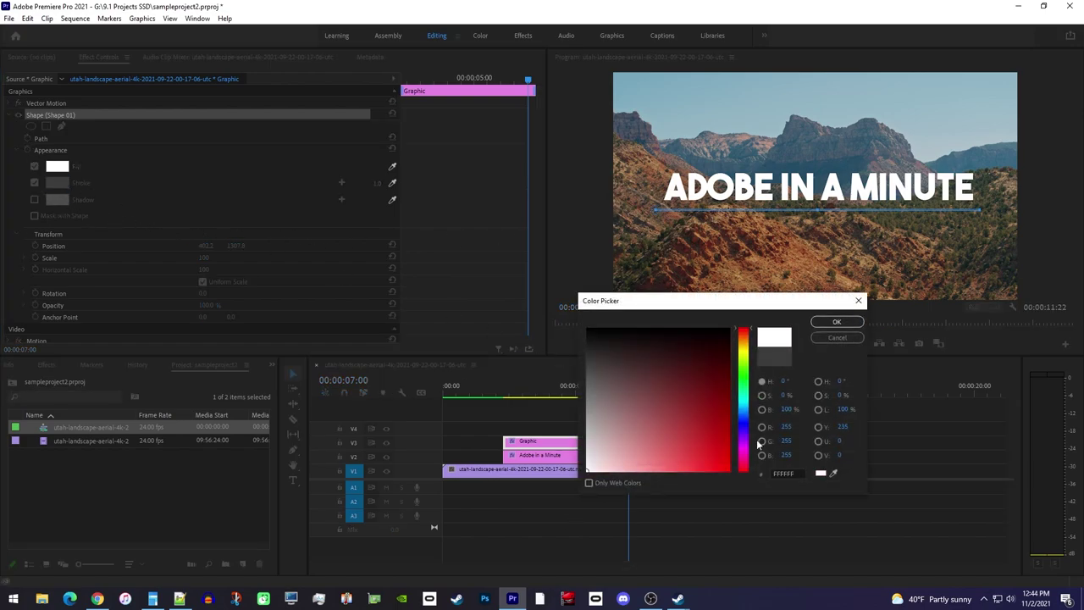
click(837, 322)
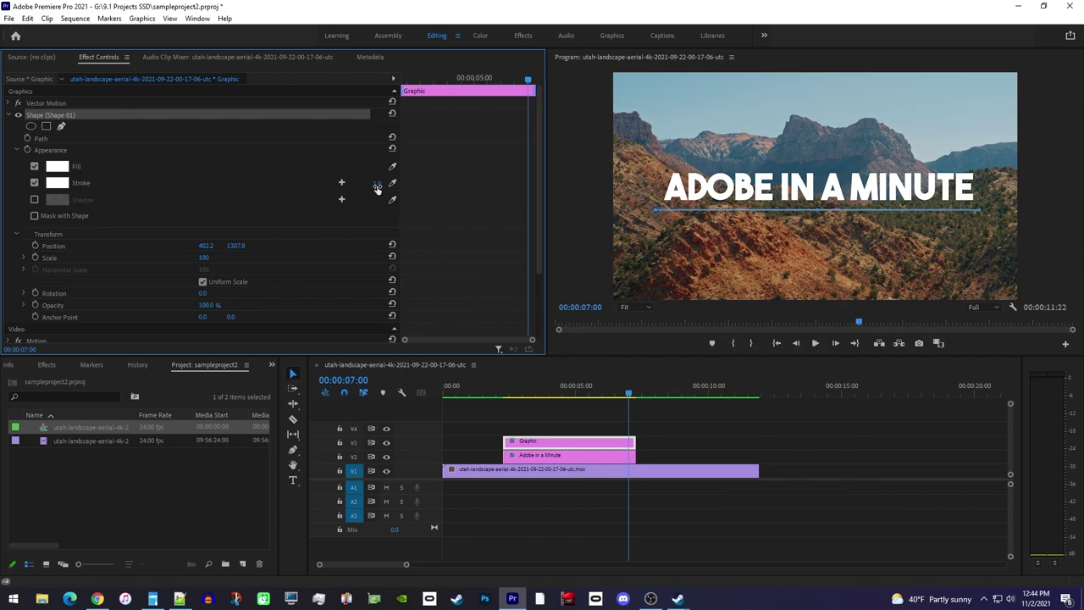
mouse_move(377, 183)
mouse_down()
mouse_move(432, 183)
mouse_move(365, 183)
mouse_up()
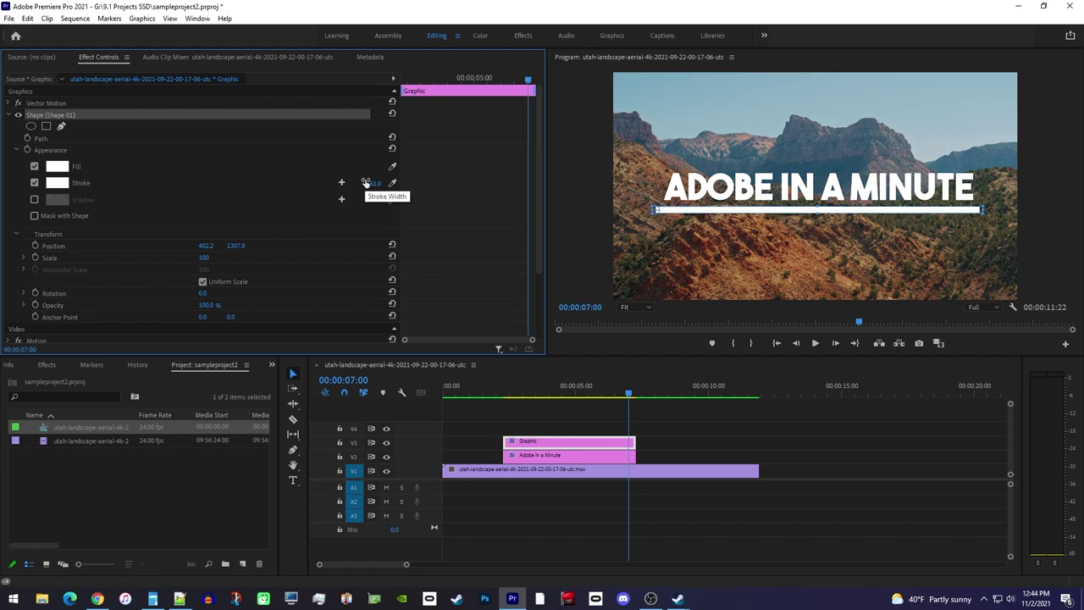
drag(828, 213, 830, 213)
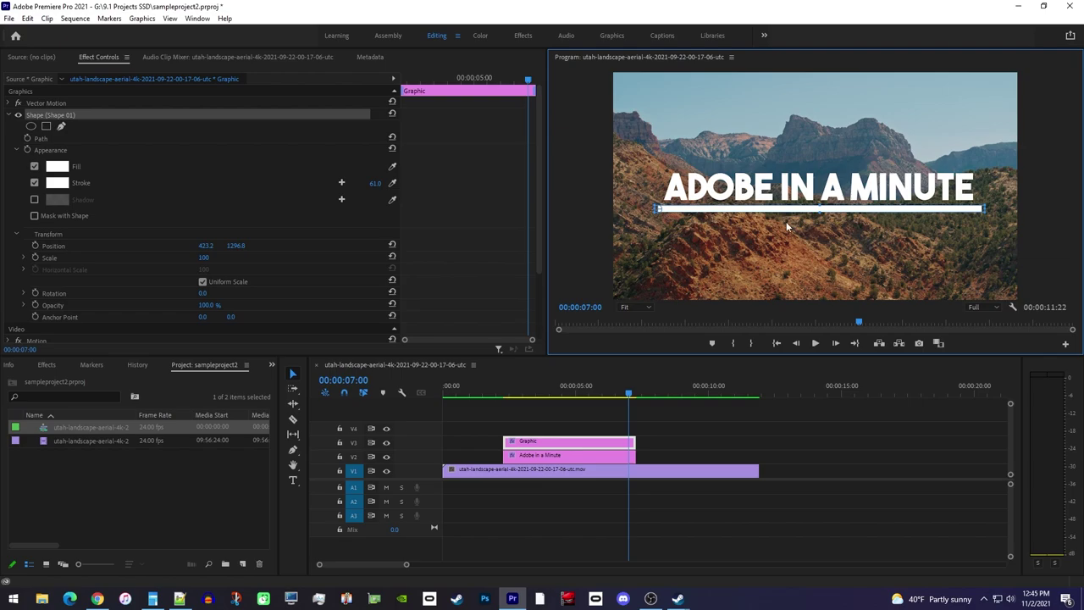
At the graphic's start, turn off uniform scale and keyframe Horizontal Scale at 0
click(401, 79)
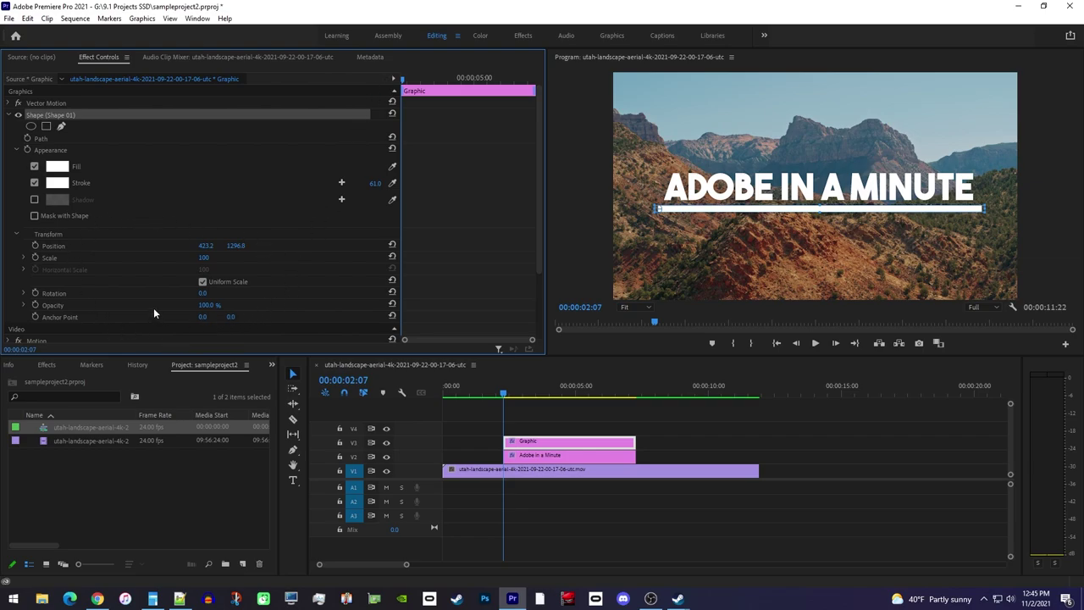
click(203, 283)
click(36, 270)
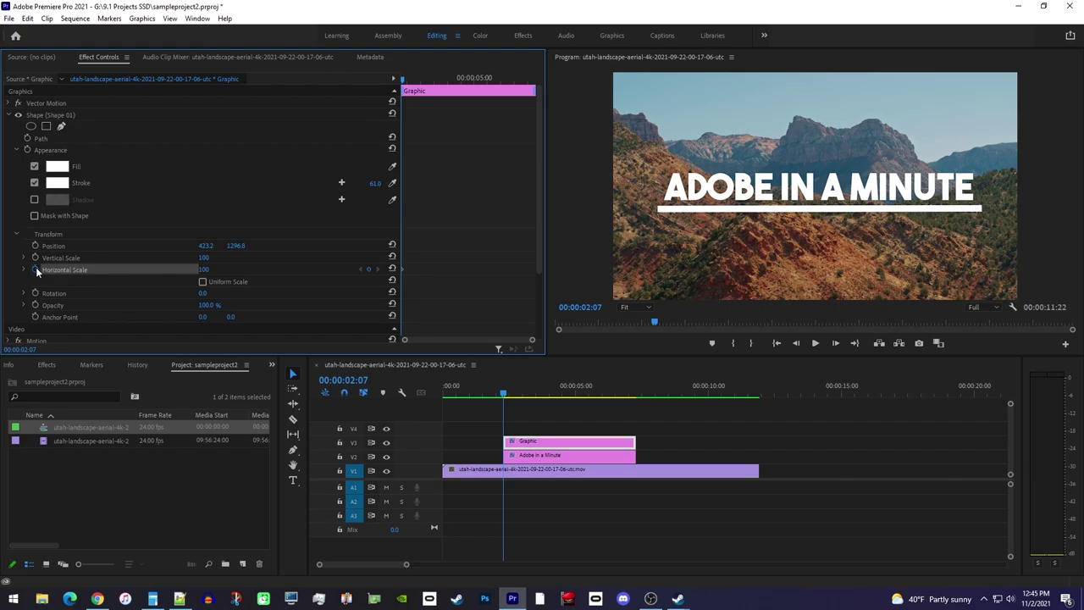
click(210, 269)
text(0)
key(Return)
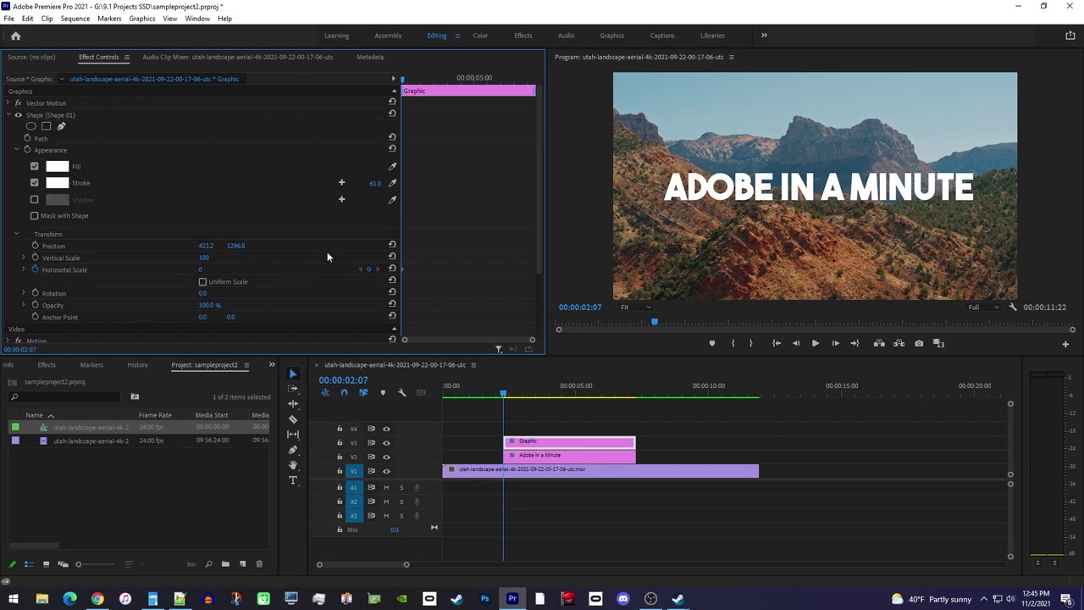
Keyframe Horizontal Scale at 100 at 00:00:06:16, then play the underline growing in
drag(424, 79, 521, 82)
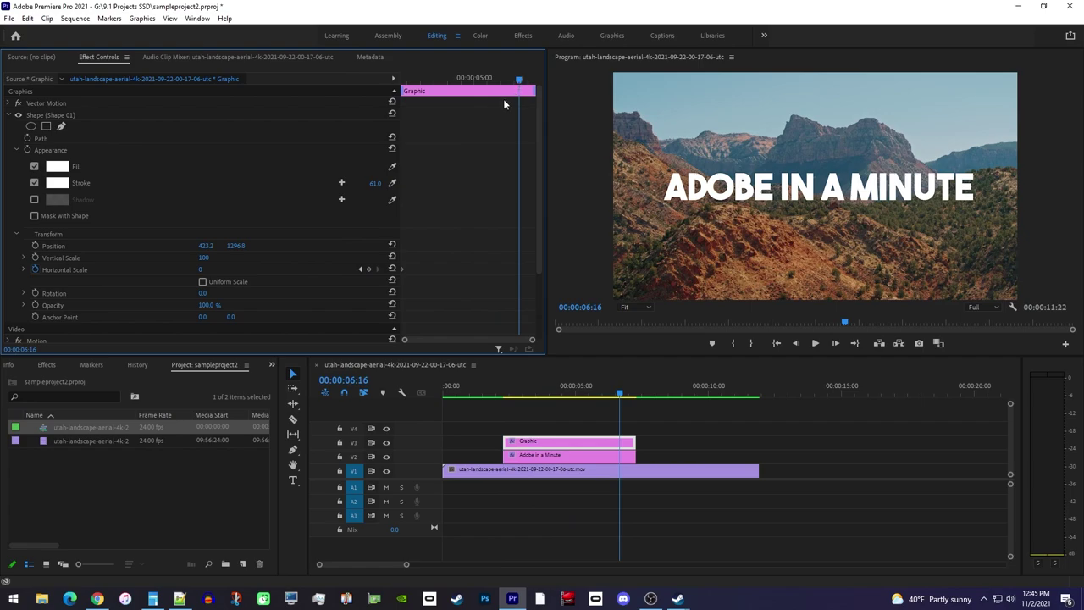
click(202, 269)
text(100)
key(Return)
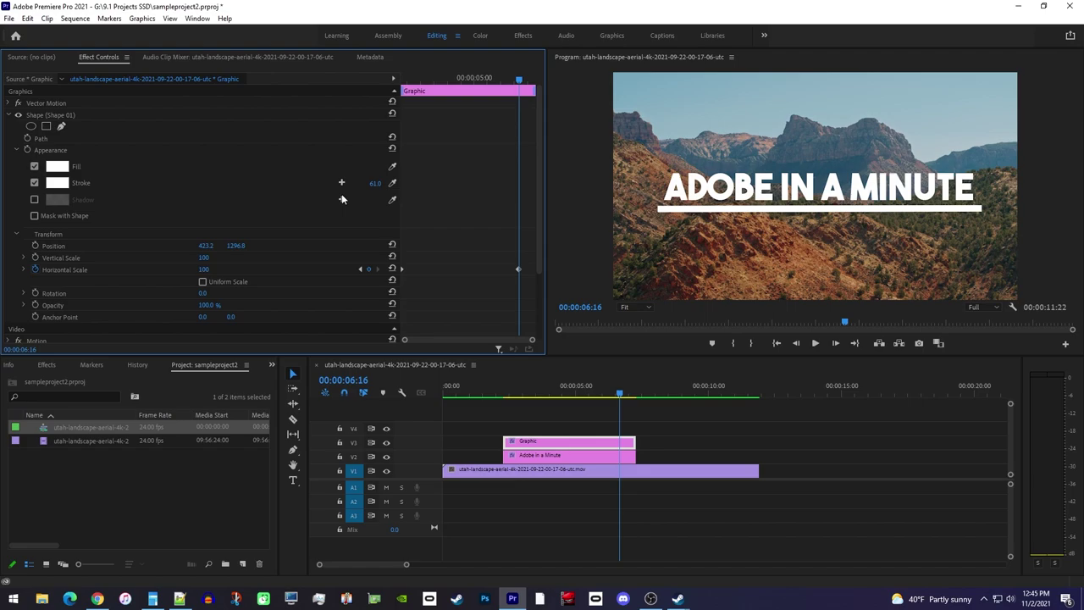
key(Up)
click(342, 115)
key(space)
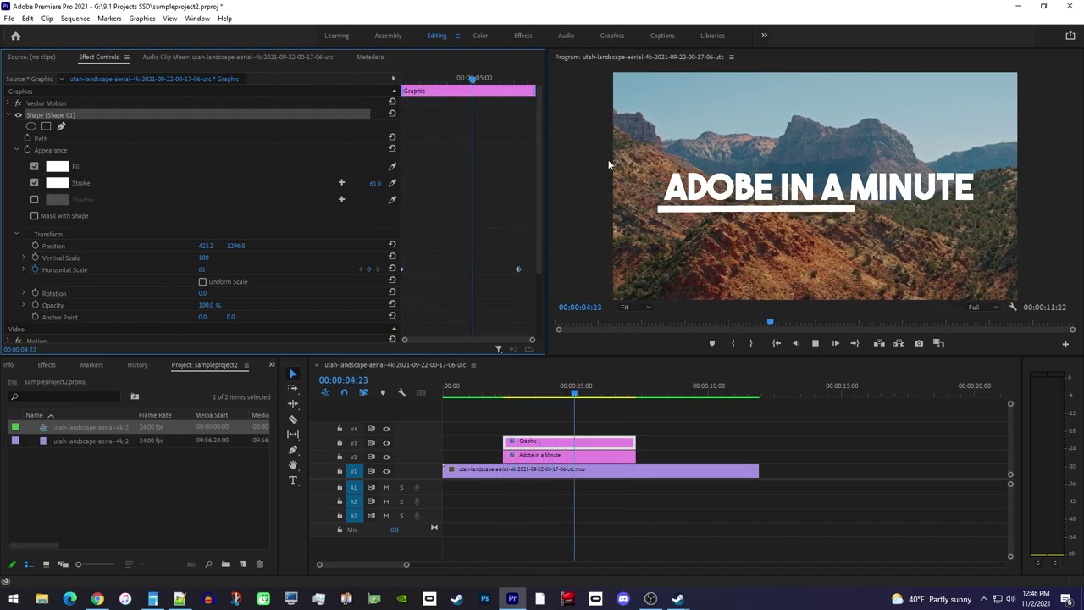
key(space)
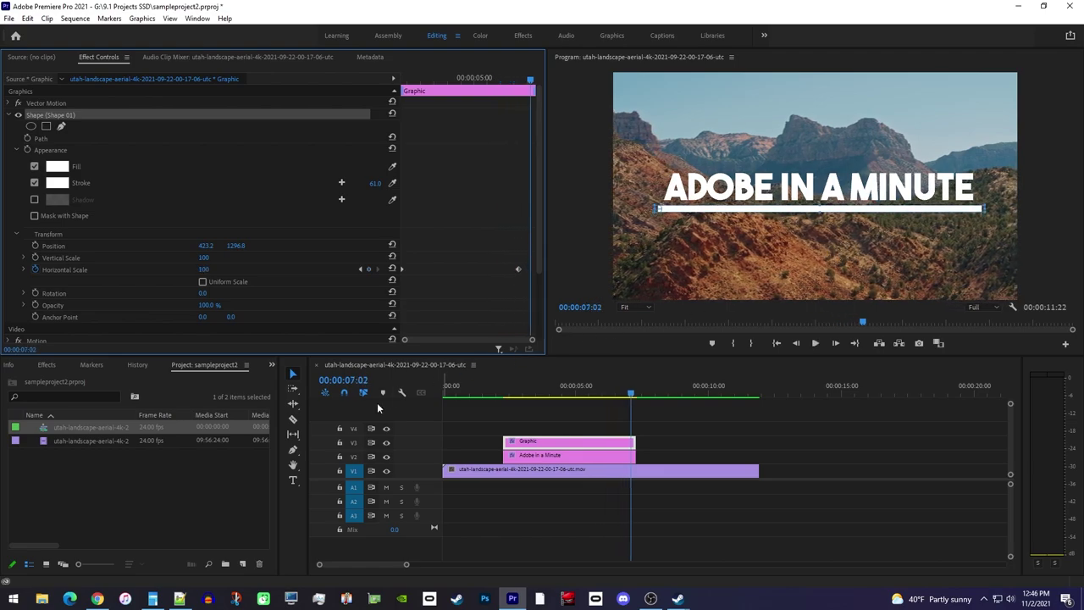
Lower the underline's right anchor point slightly with the Pen tool and replay the animation
click(291, 453)
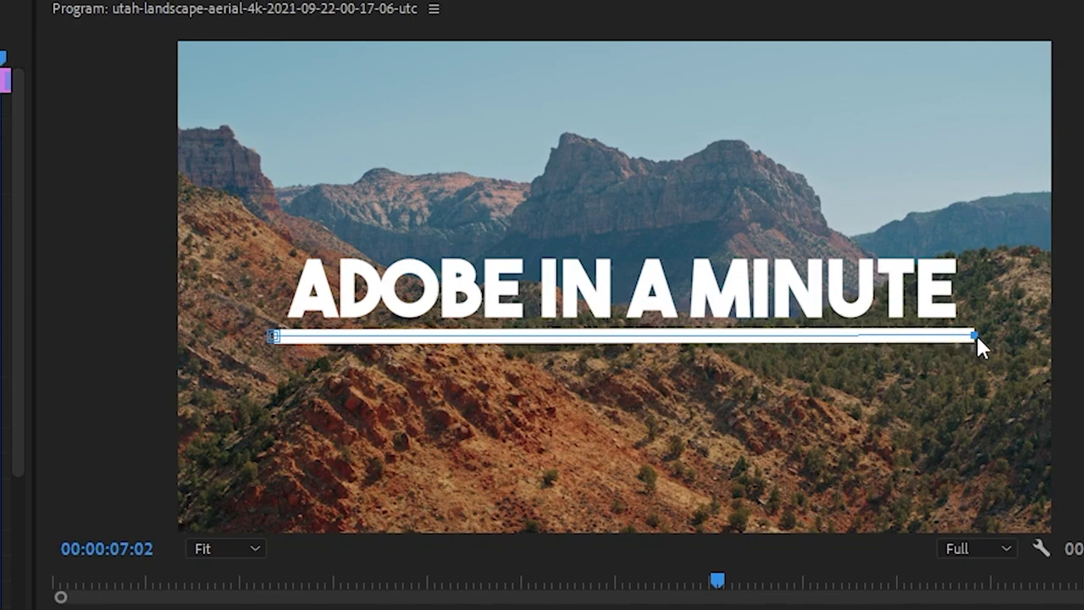
drag(976, 335, 975, 335)
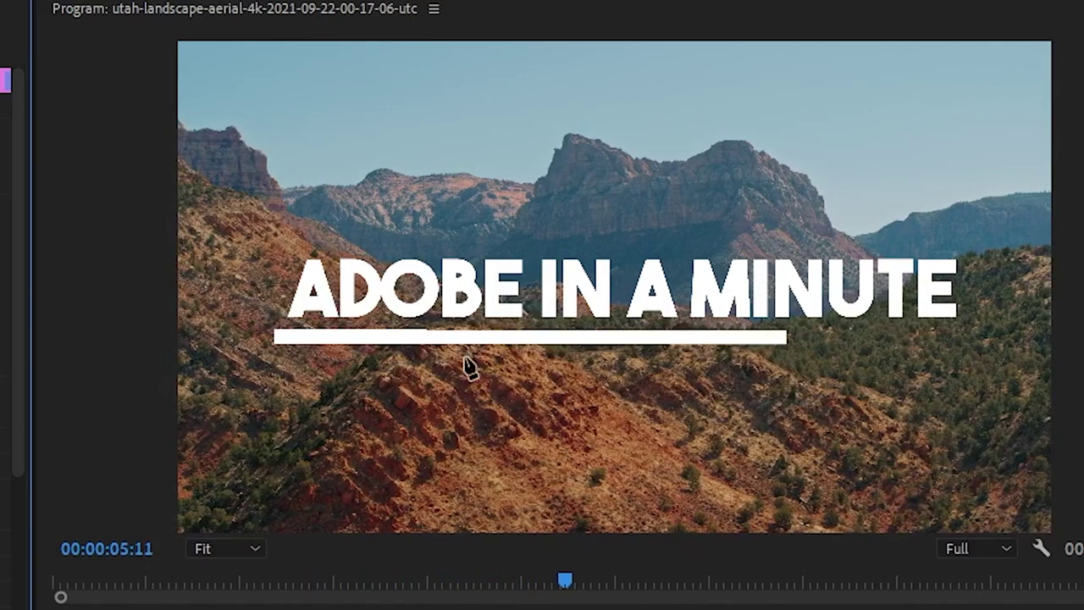
key(space)
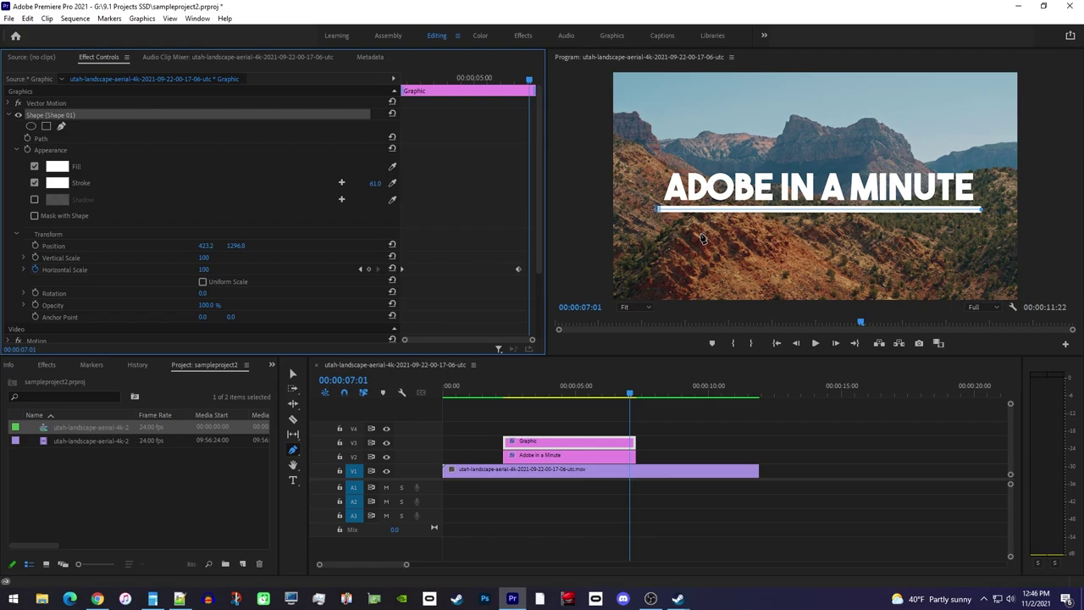
Render the sequence In to Out for smooth playback
click(75, 19)
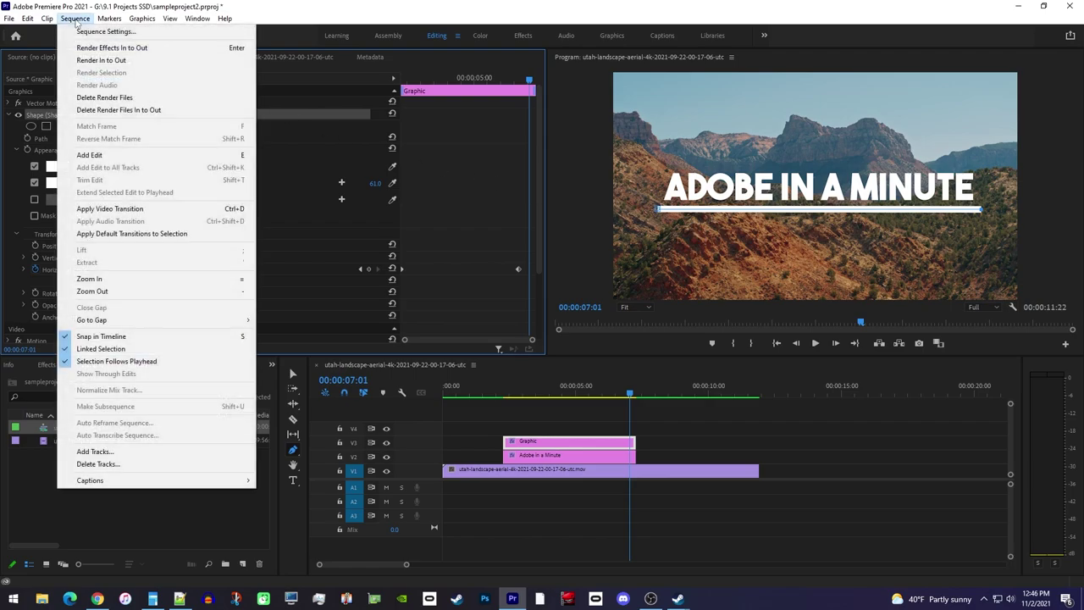
click(106, 60)
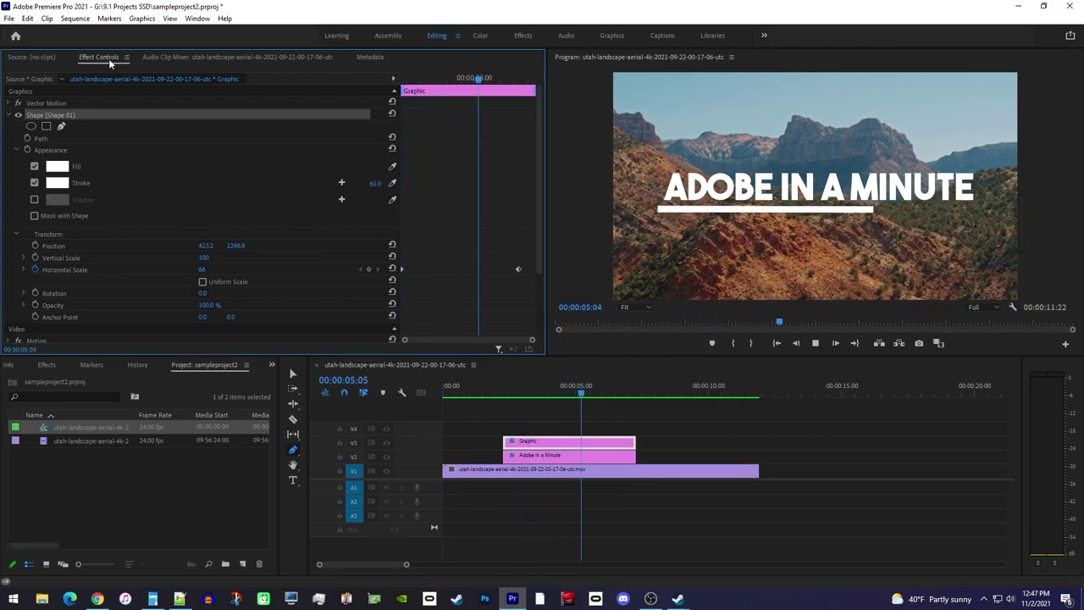
key(space)
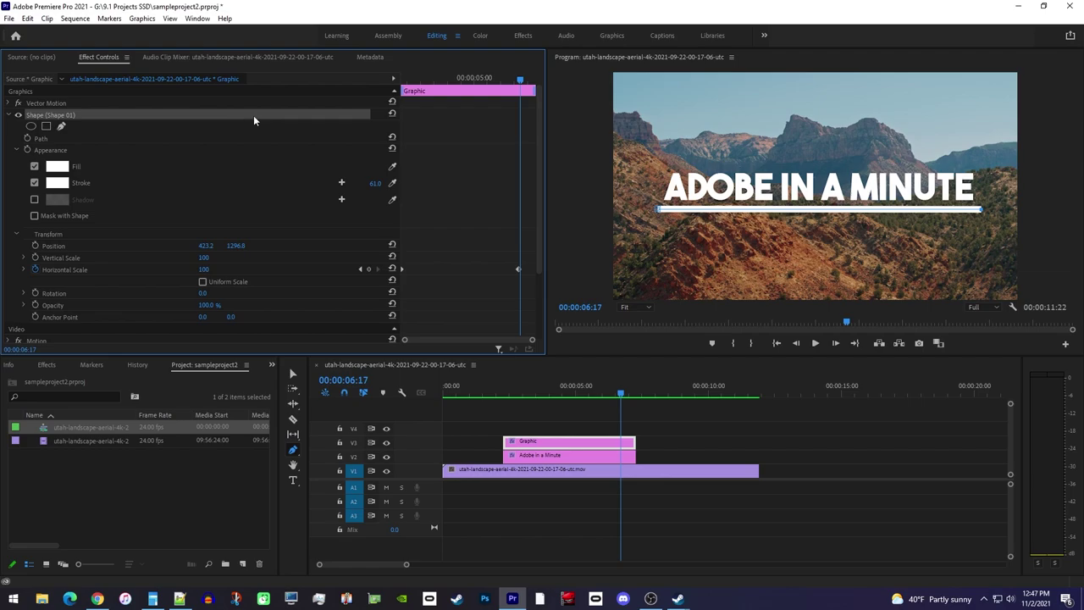
Move the final Horizontal Scale keyframe earlier to about 00:00:04:08 and replay the faster growth
drag(519, 269, 441, 269)
key(Up)
key(space)
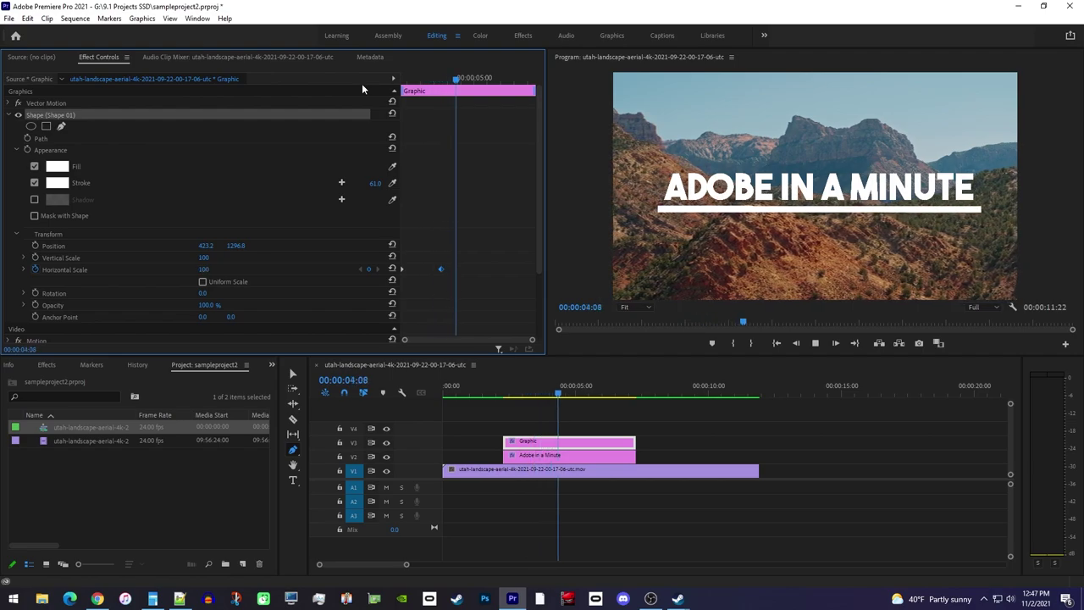
key(Up)
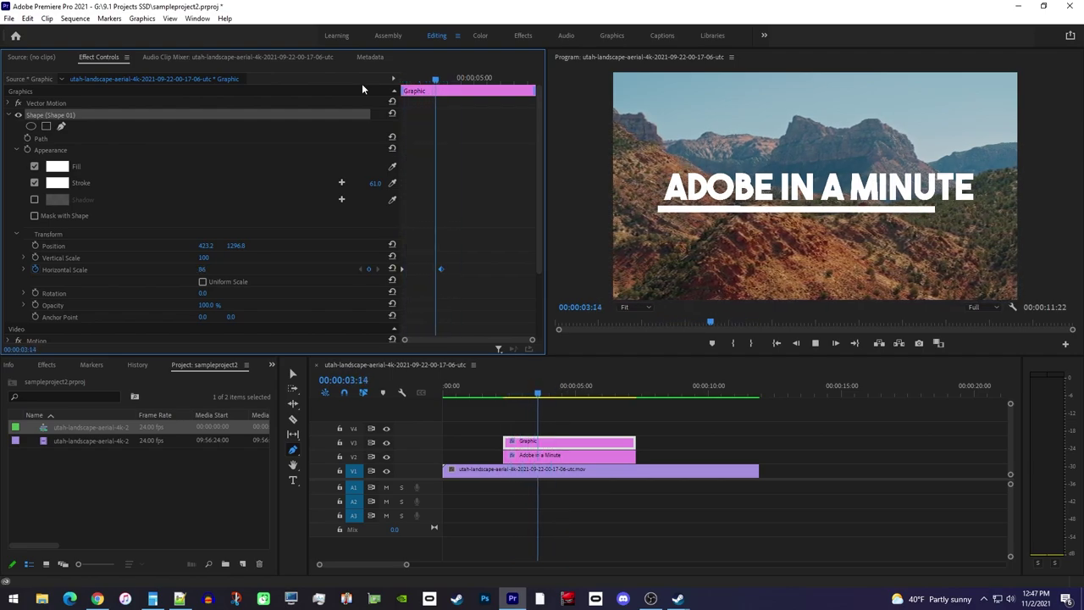
key(space)
key(Up)
key(space)
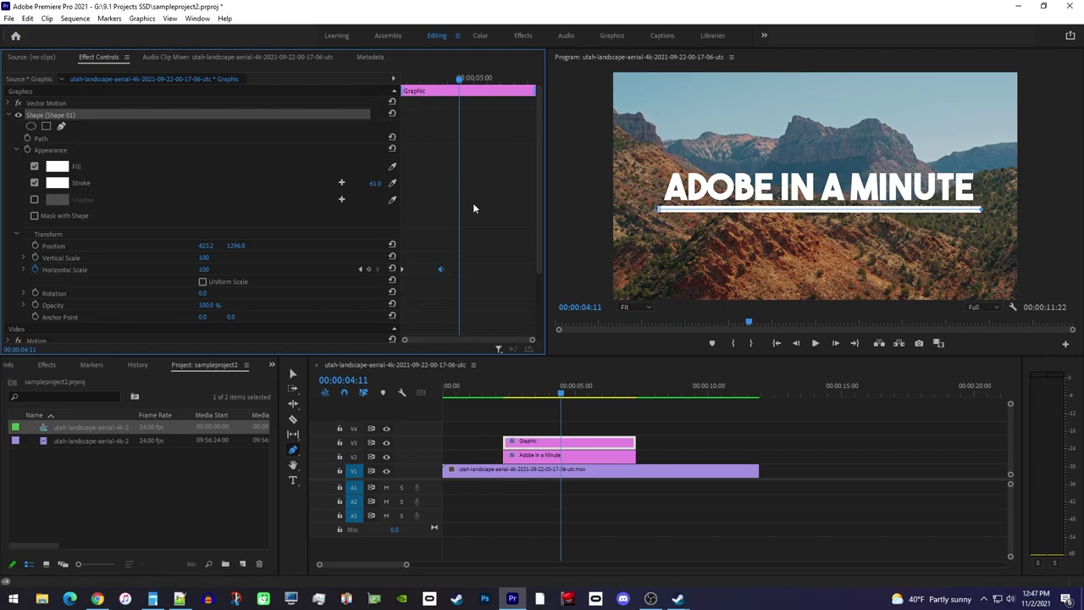
Apply Ease In to the final Horizontal Scale keyframe and preview the slowed finish
right_click(441, 271)
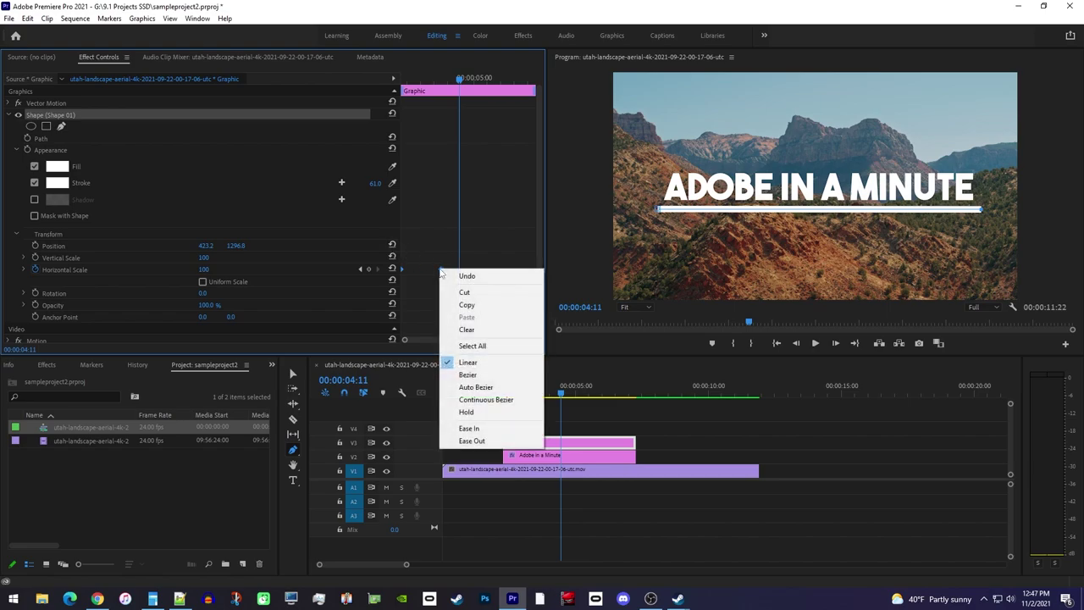
click(469, 429)
key(Up)
key(space)
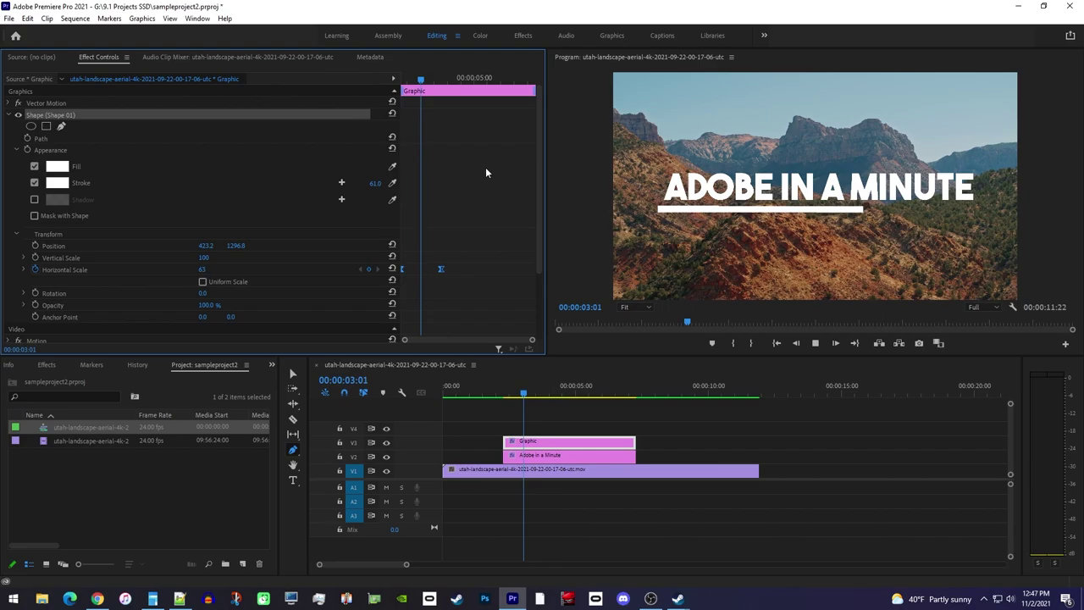
key(space)
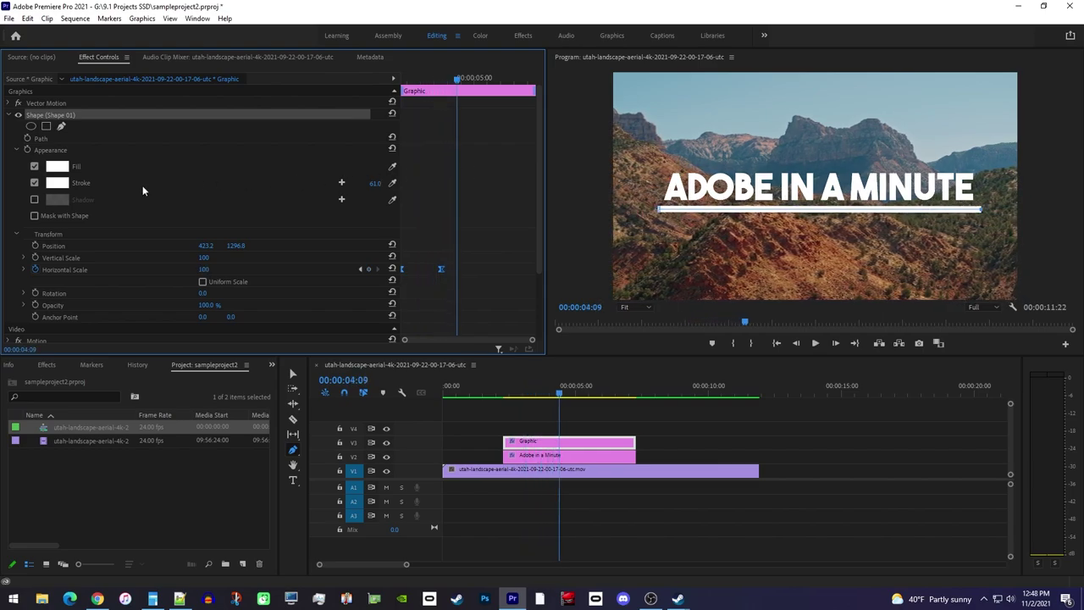
Move the underline's anchor point to the bar's centre with the Selection Tool and preview it growing outward
click(57, 319)
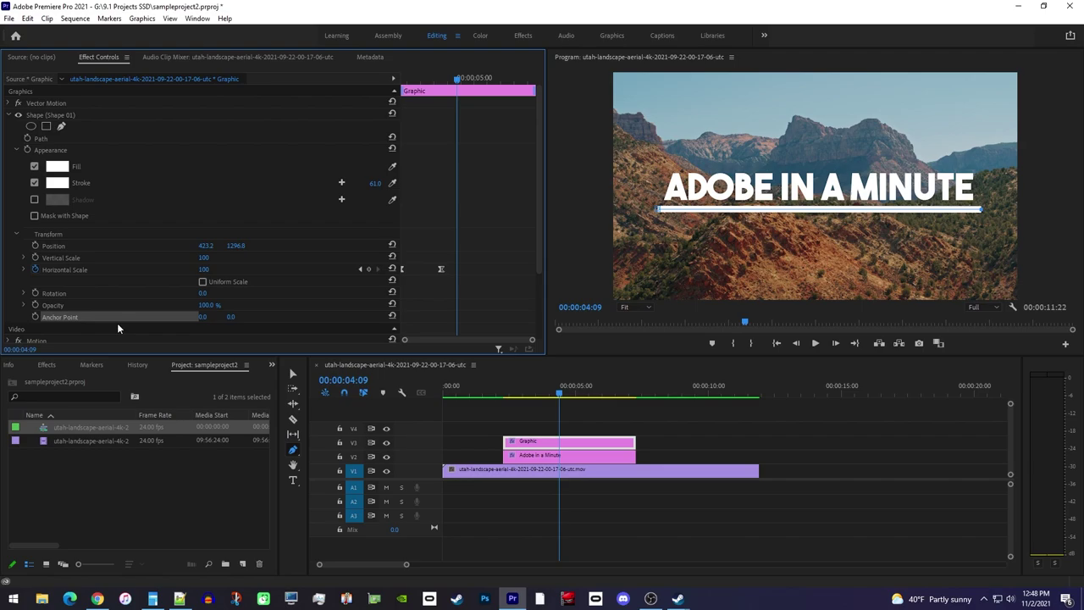
click(293, 374)
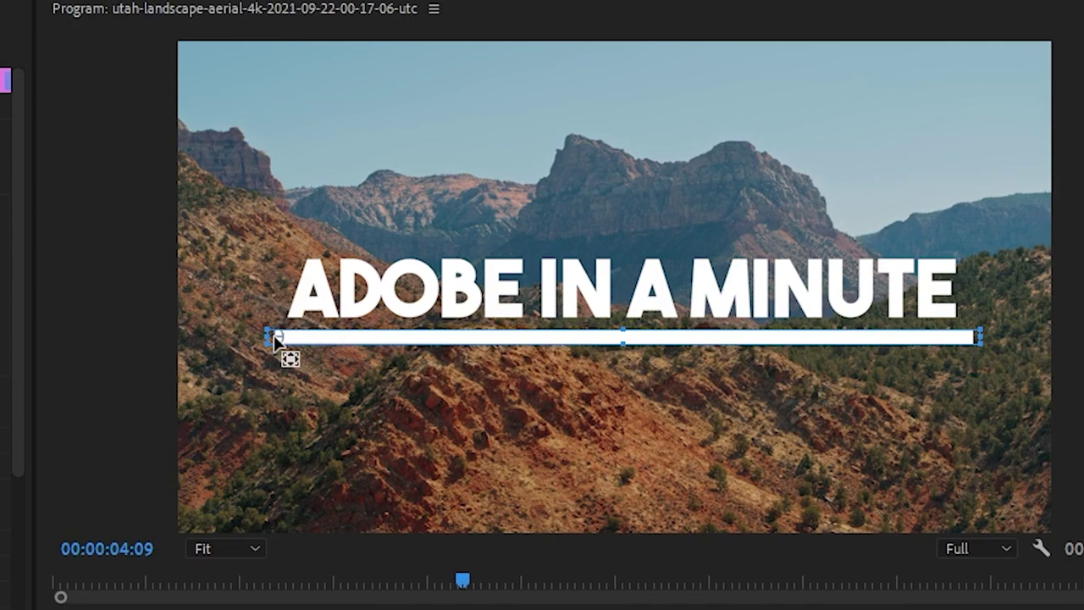
click(274, 338)
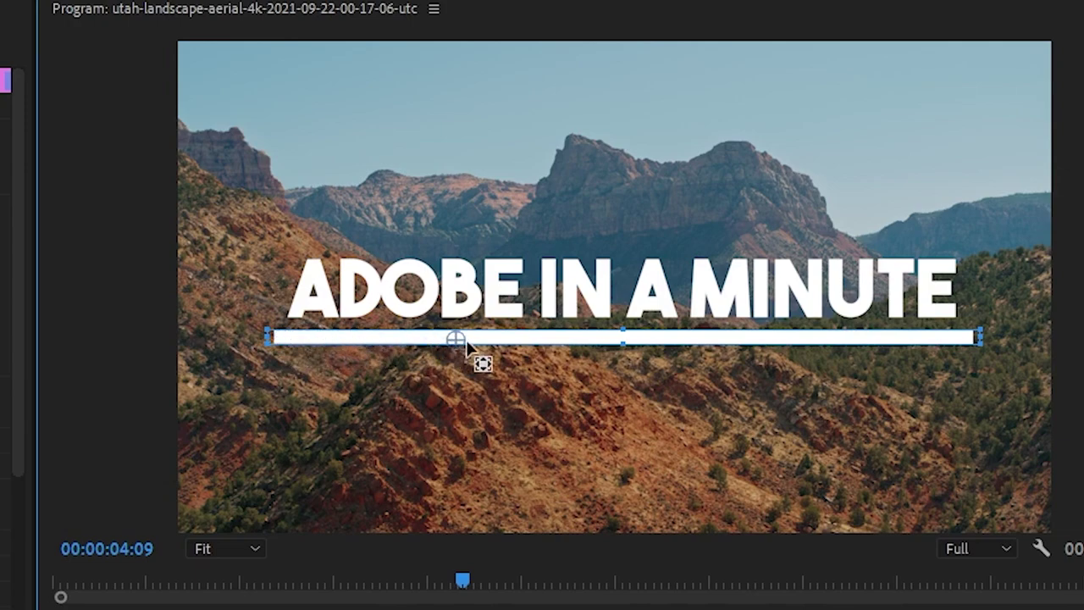
drag(591, 345, 622, 338)
key(Up)
key(space)
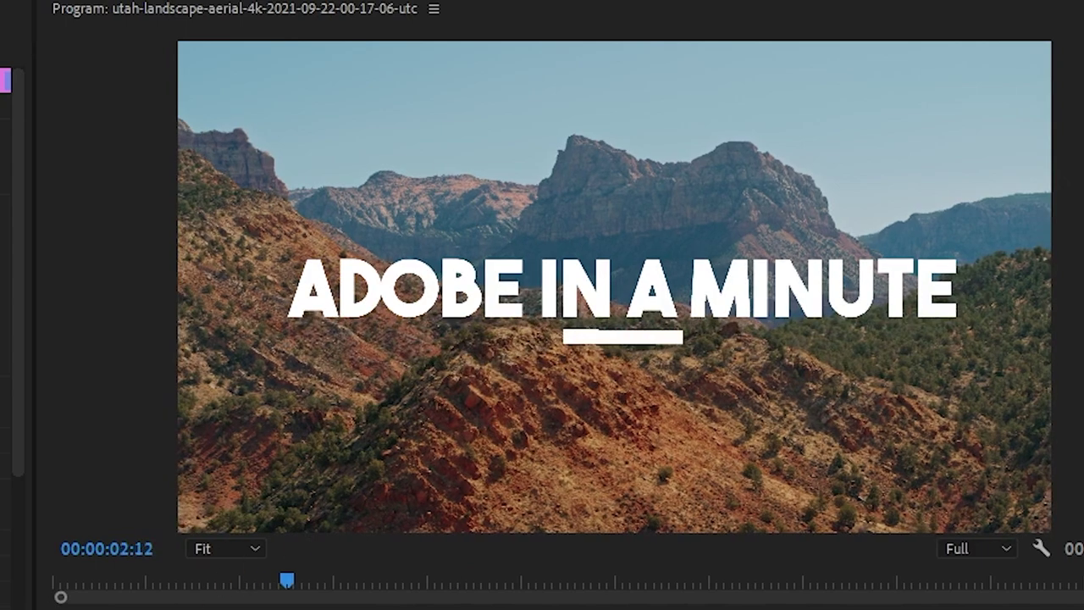
key(space)
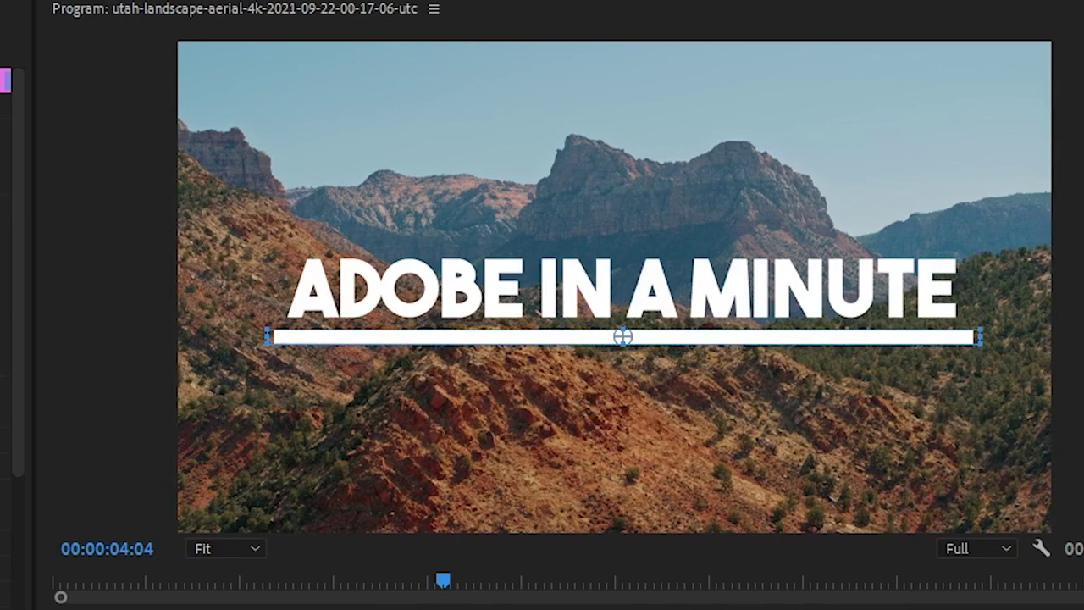